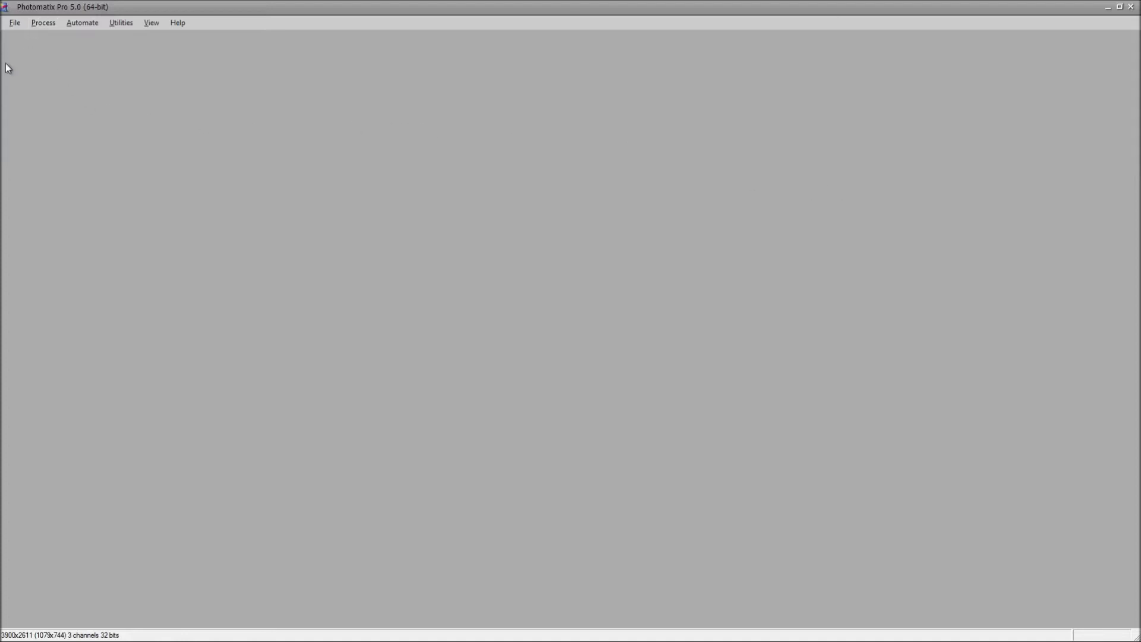
# - Open DSC_6618_19_20.hdr, start tone mapping it, and expand the additional adjustment options
pyautogui.click(15, 23)
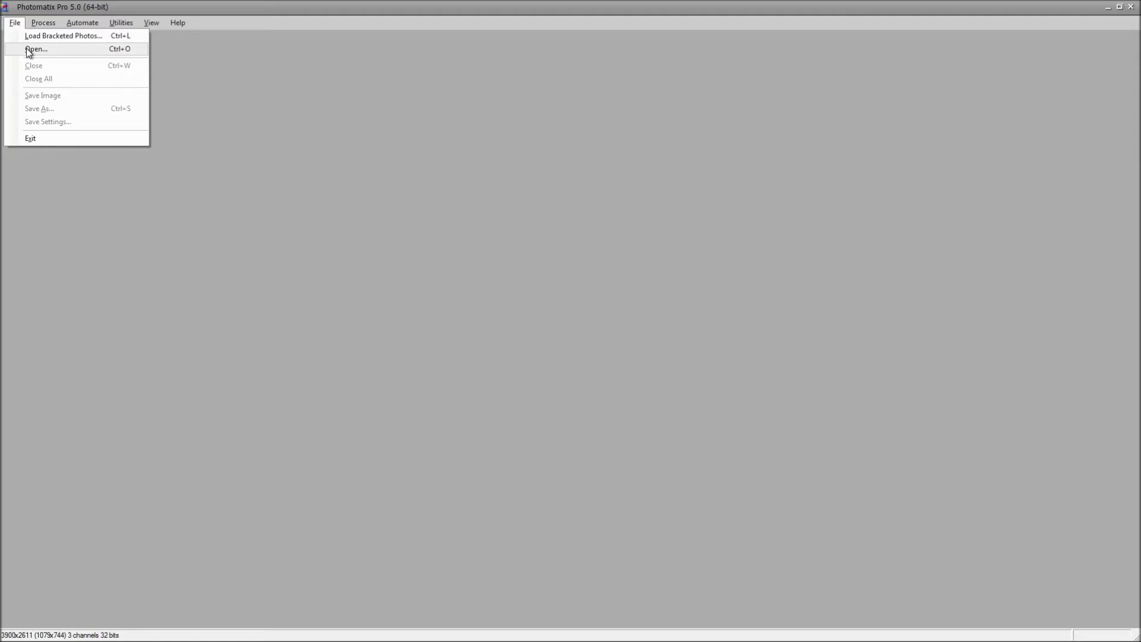
pyautogui.click(28, 50)
pyautogui.doubleClick(158, 82)
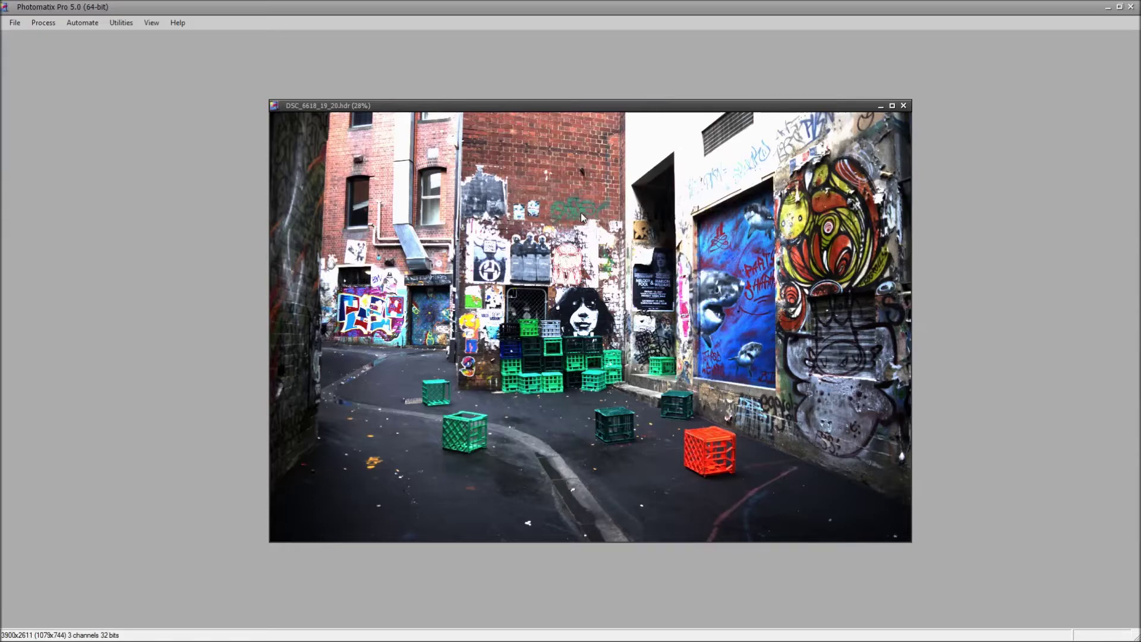
pyautogui.click(47, 24)
pyautogui.click(54, 37)
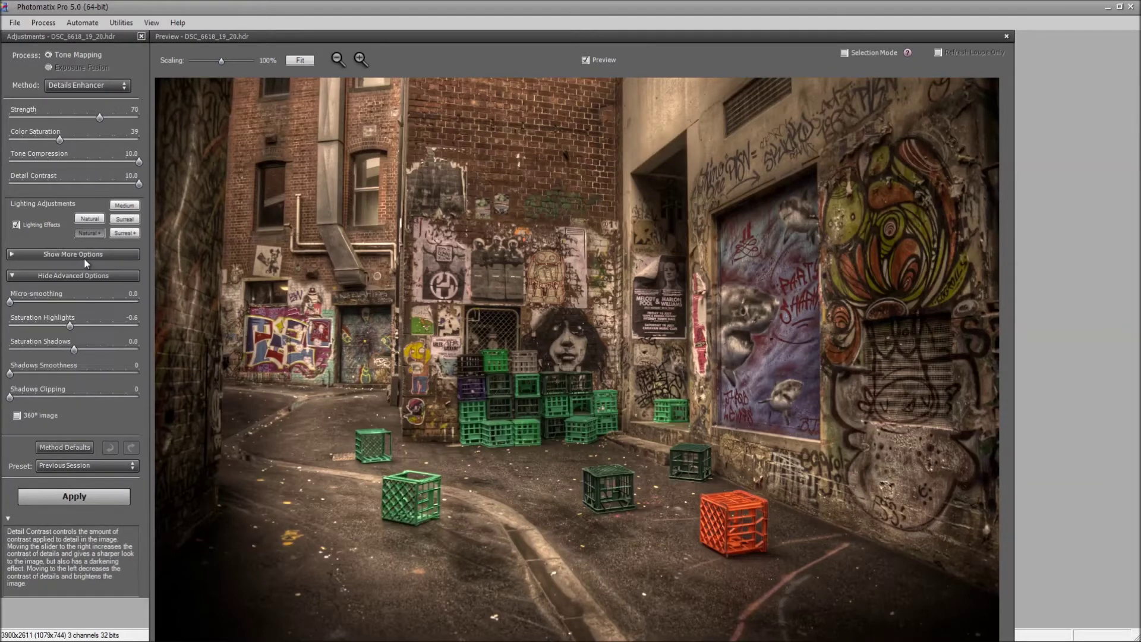
pyautogui.click(67, 396)
pyautogui.click(66, 396)
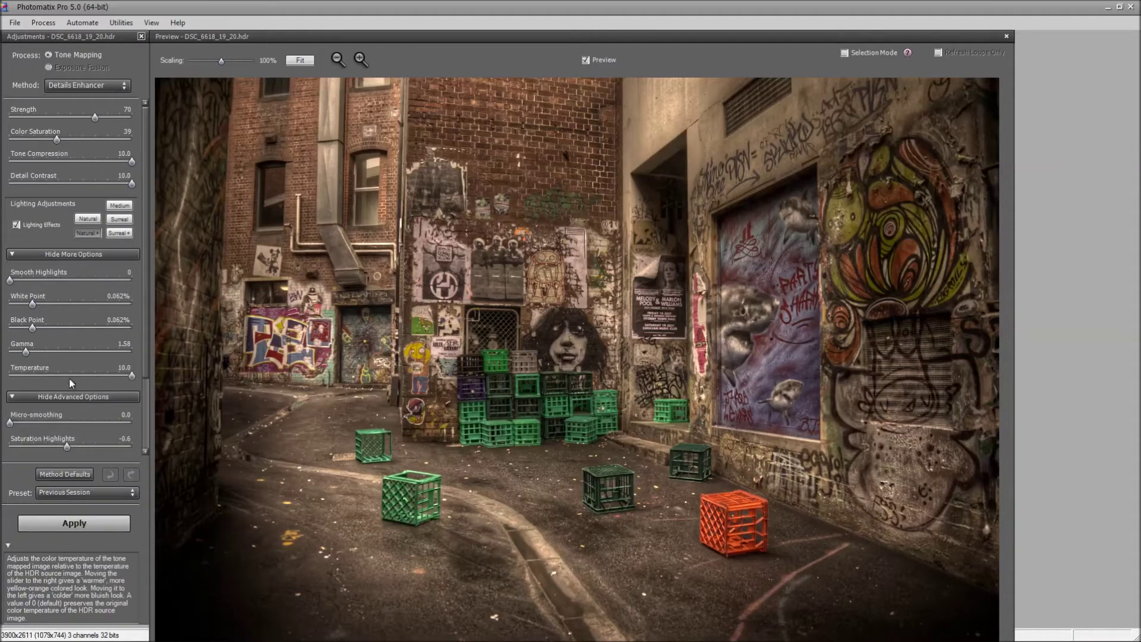
# - Review in the program preferences which settings tone mapping starts with
pyautogui.click(151, 23)
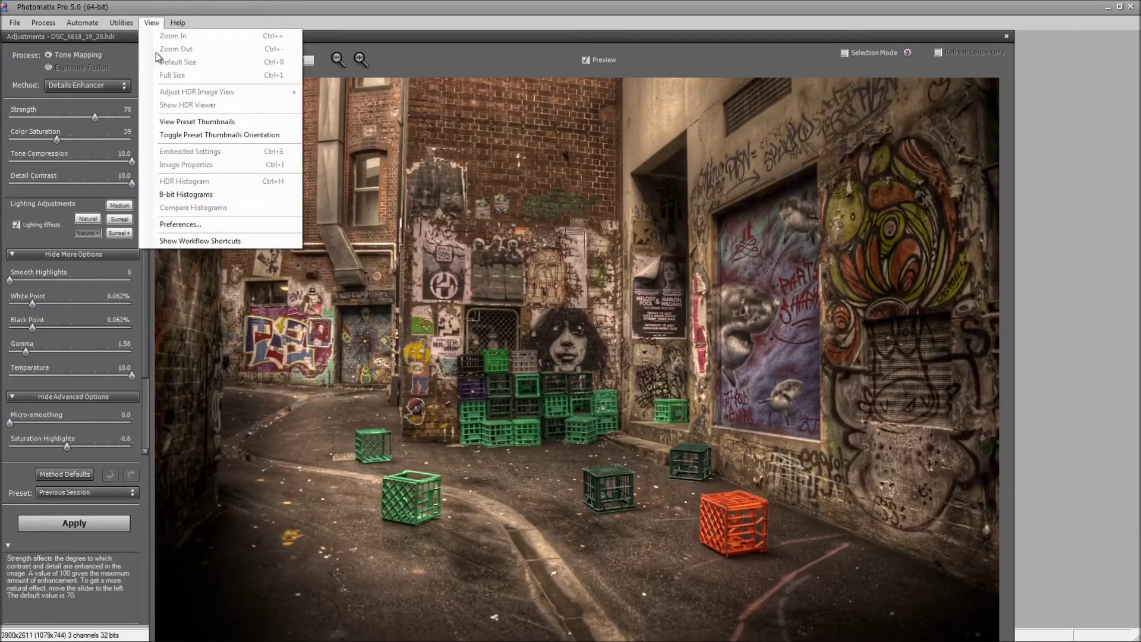
pyautogui.click(204, 225)
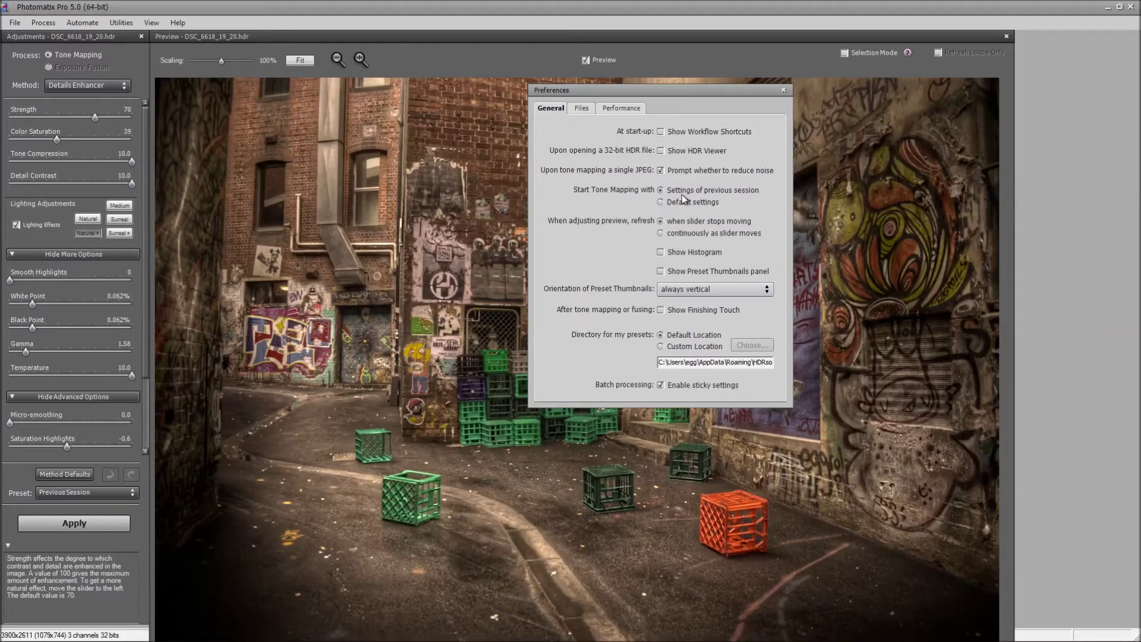
pyautogui.click(786, 89)
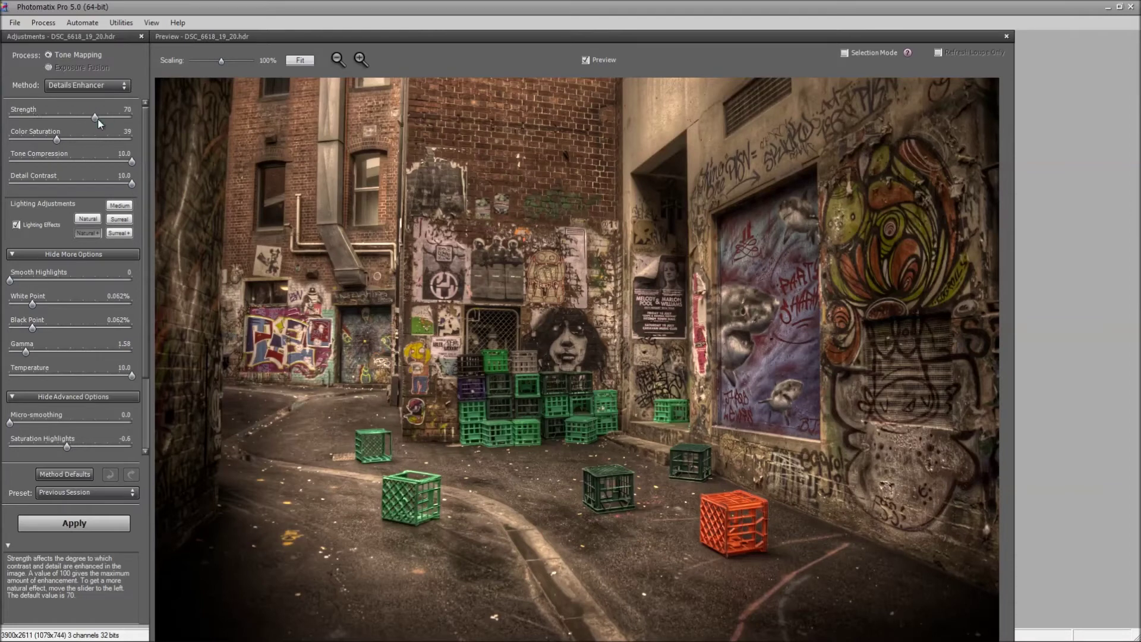
# - Try a more intense Color Saturation of 49, then reduce it to 37
pyautogui.click(55, 141)
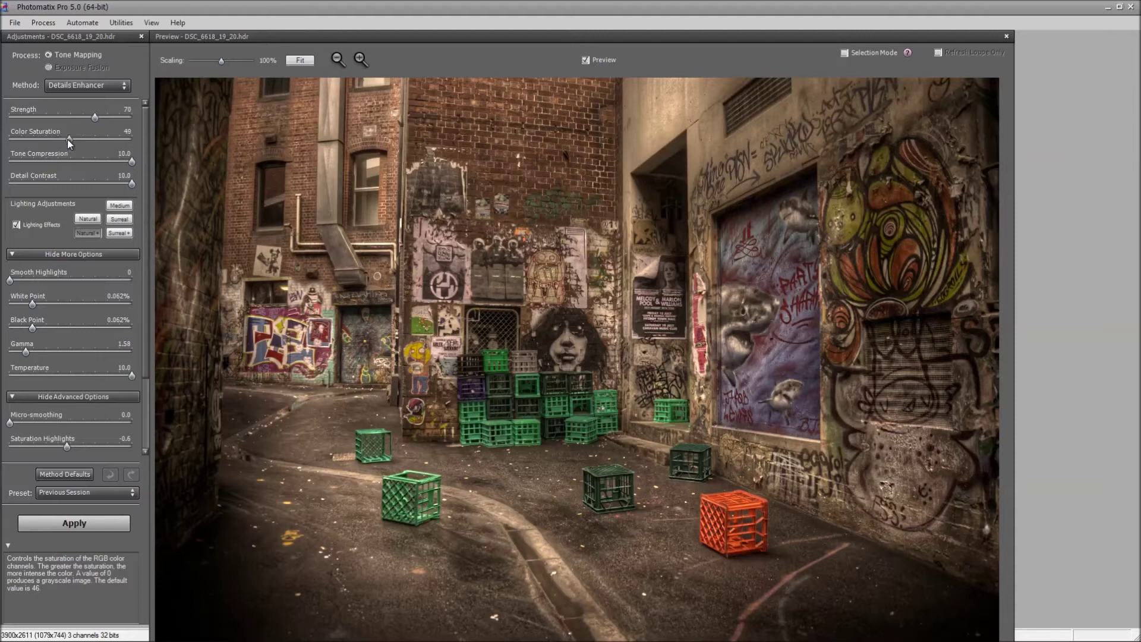
pyautogui.click(70, 138)
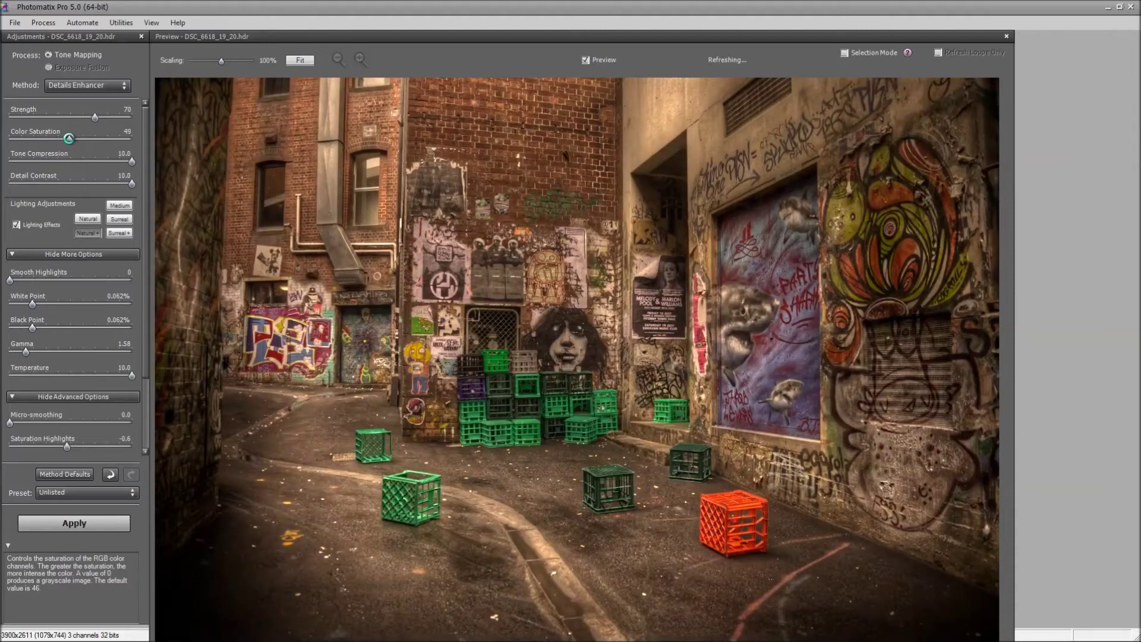
pyautogui.moveTo(69, 138); pyautogui.dragTo(54, 139)
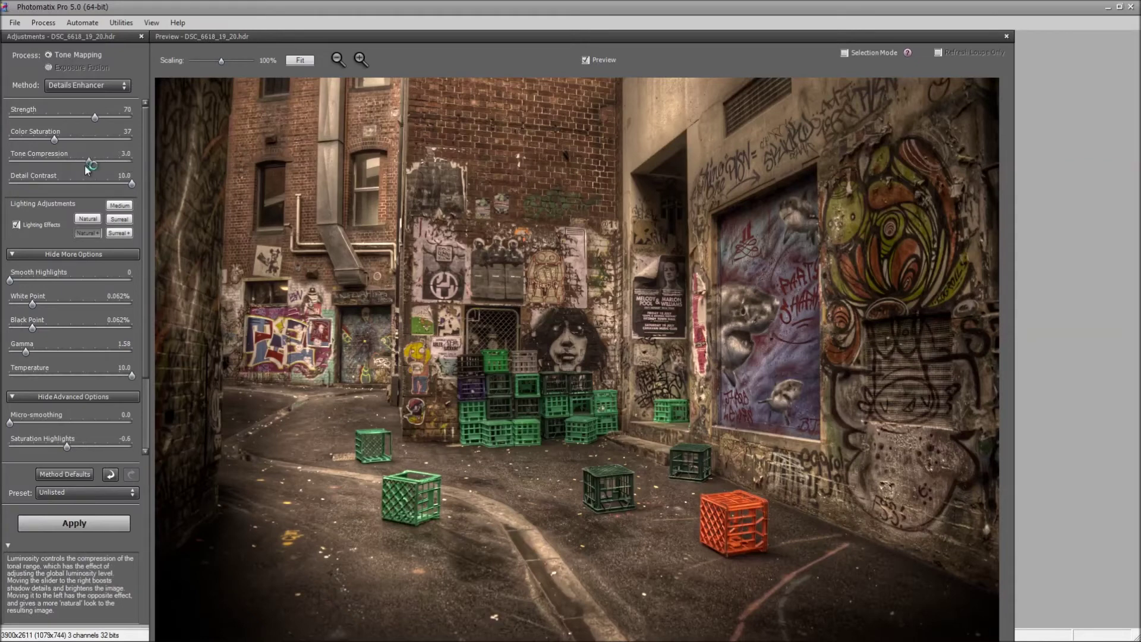
# - Try lower Tone Compression and Detail Contrast values on the image, then set both back to 10.0
pyautogui.moveTo(72, 166); pyautogui.dragTo(44, 165)
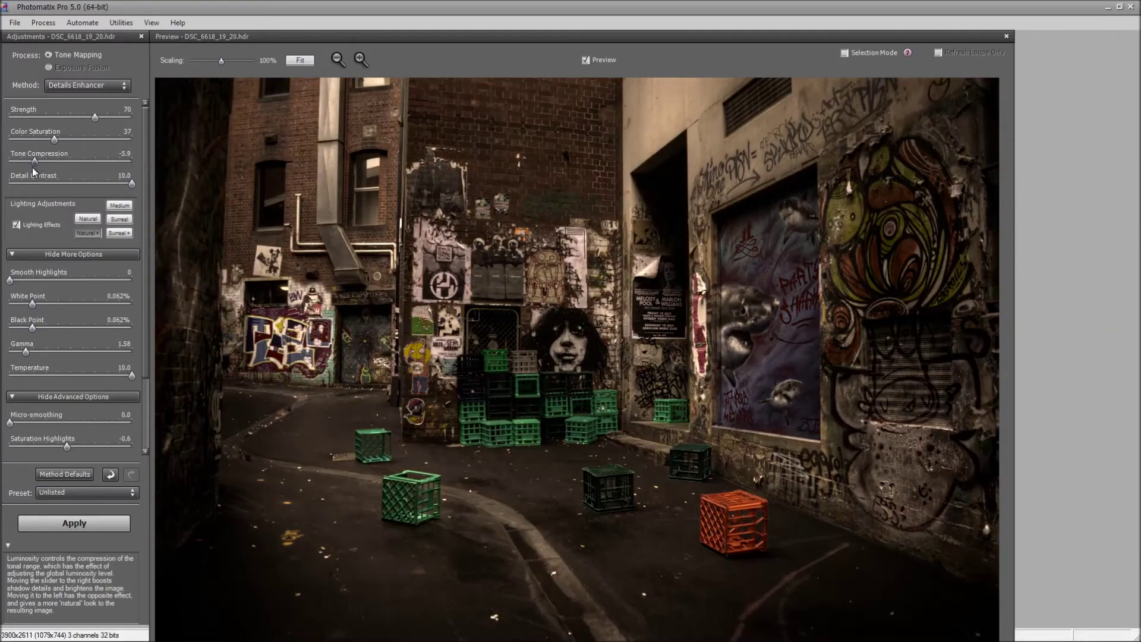
pyautogui.moveTo(35, 163); pyautogui.dragTo(131, 158)
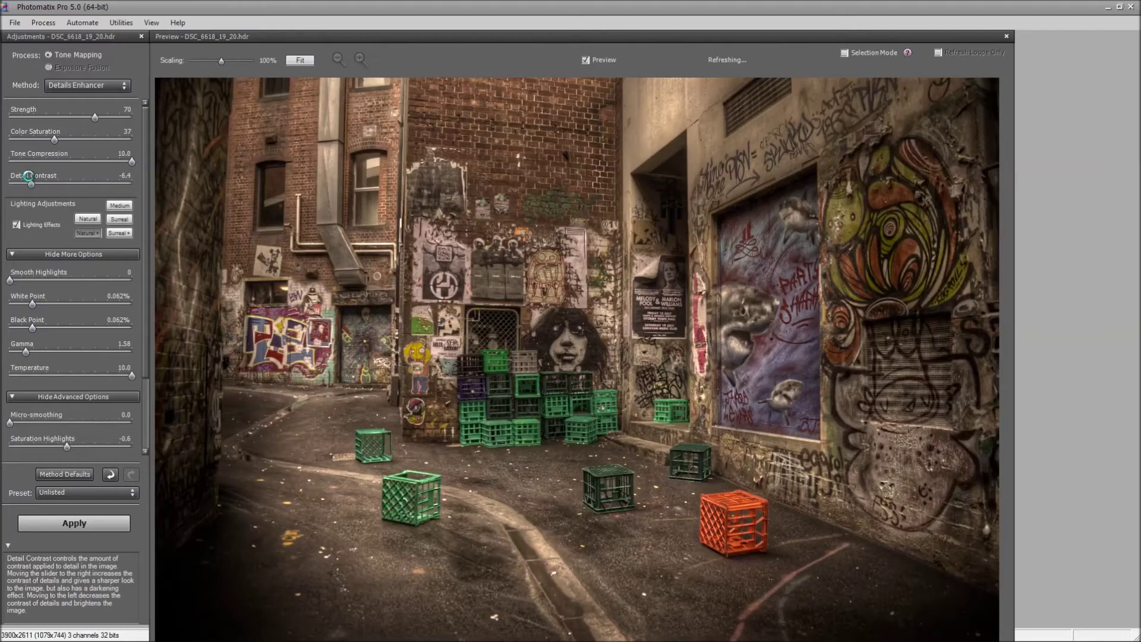
pyautogui.moveTo(31, 181); pyautogui.dragTo(30, 182)
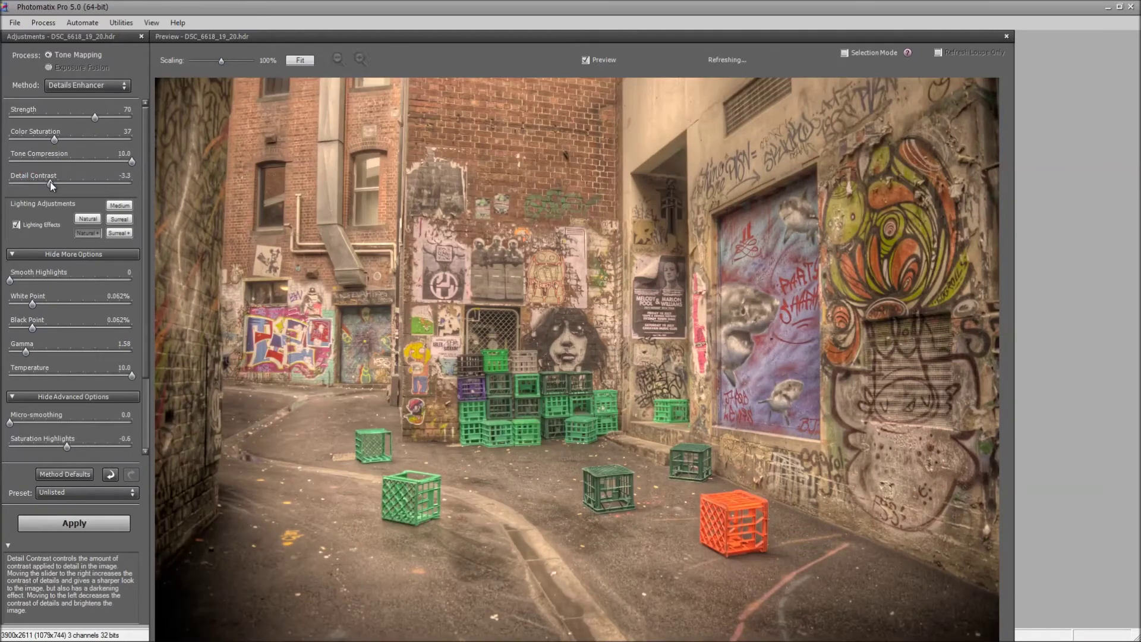
pyautogui.moveTo(50, 180); pyautogui.dragTo(132, 183)
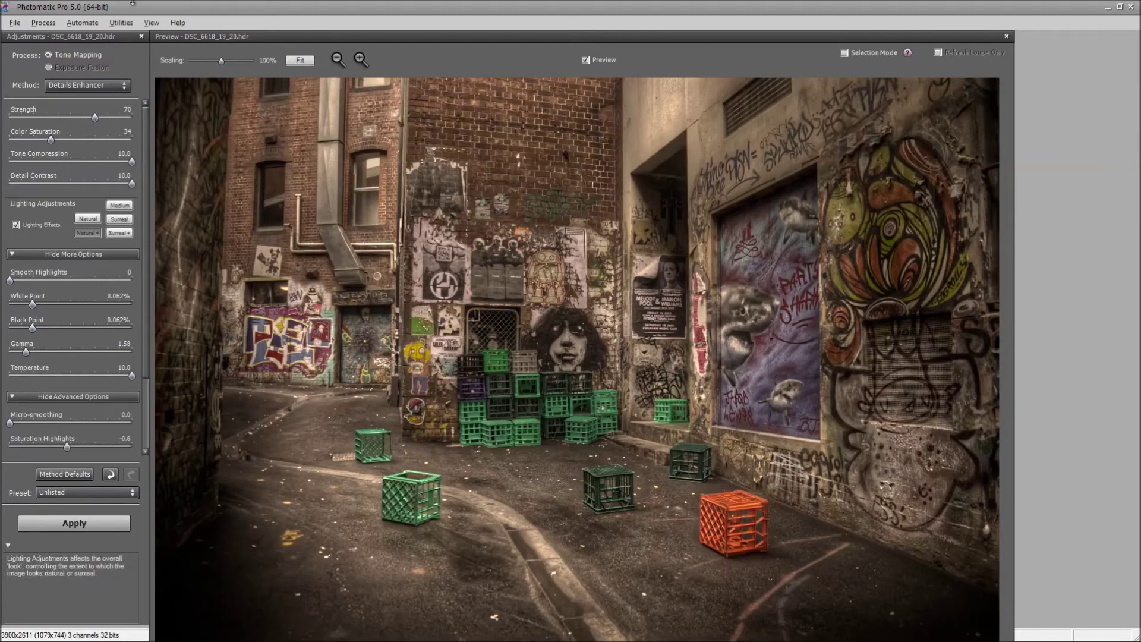
# - Turn off Lighting Effects mode, compare both extremes of Lighting Adjustments, and set it to -10.0
pyautogui.click(45, 231)
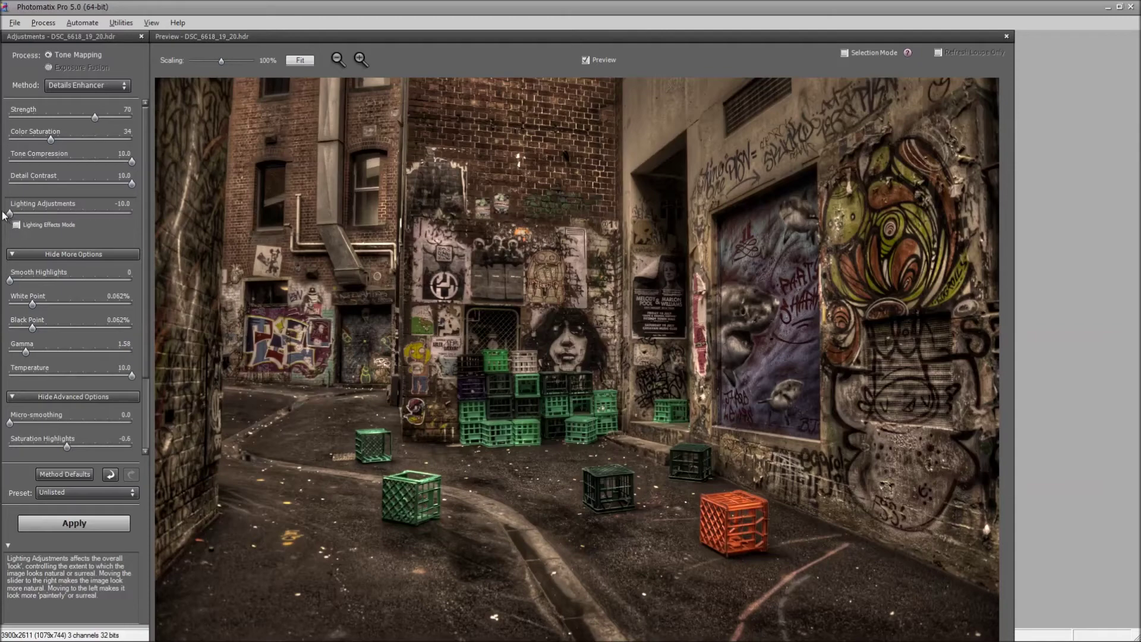
pyautogui.moveTo(9, 214); pyautogui.dragTo(84, 212)
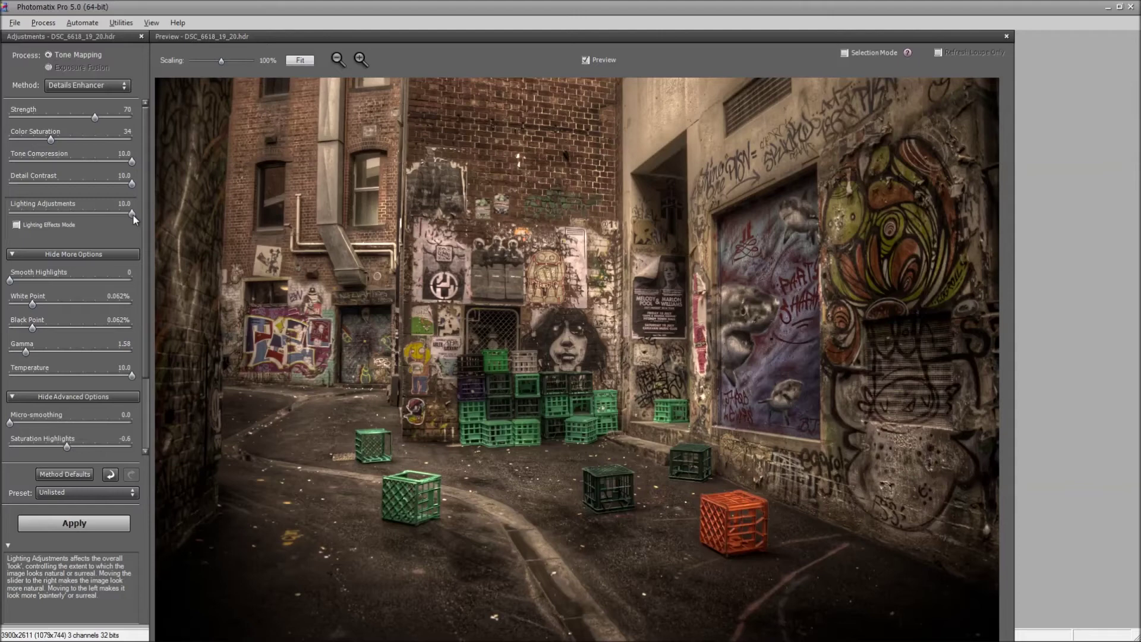
pyautogui.moveTo(131, 214); pyautogui.dragTo(3, 221)
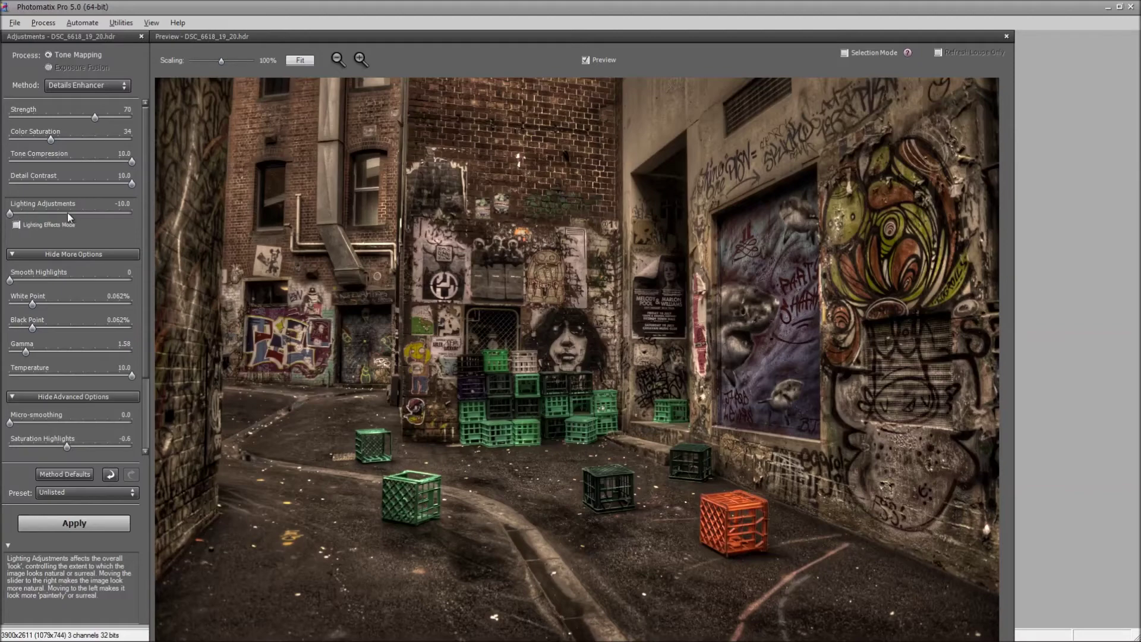
# - Compare brighter and darker White Point values on the image and set the White Point to 0.009%
pyautogui.scroll(-3, 67, 213)
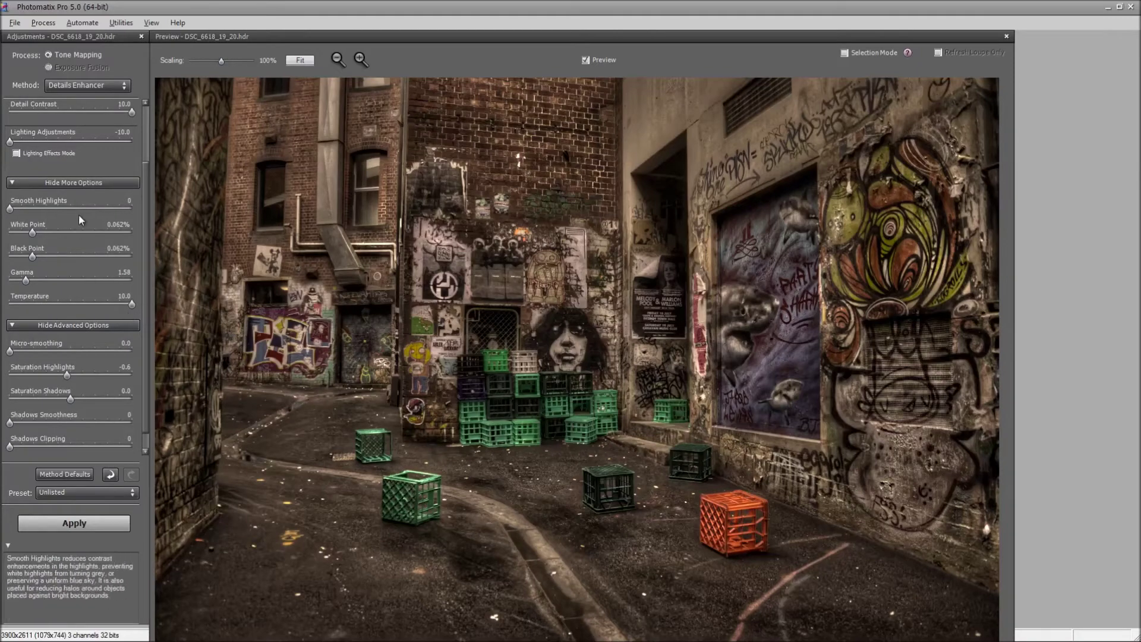
pyautogui.moveTo(145, 205); pyautogui.dragTo(145, 241)
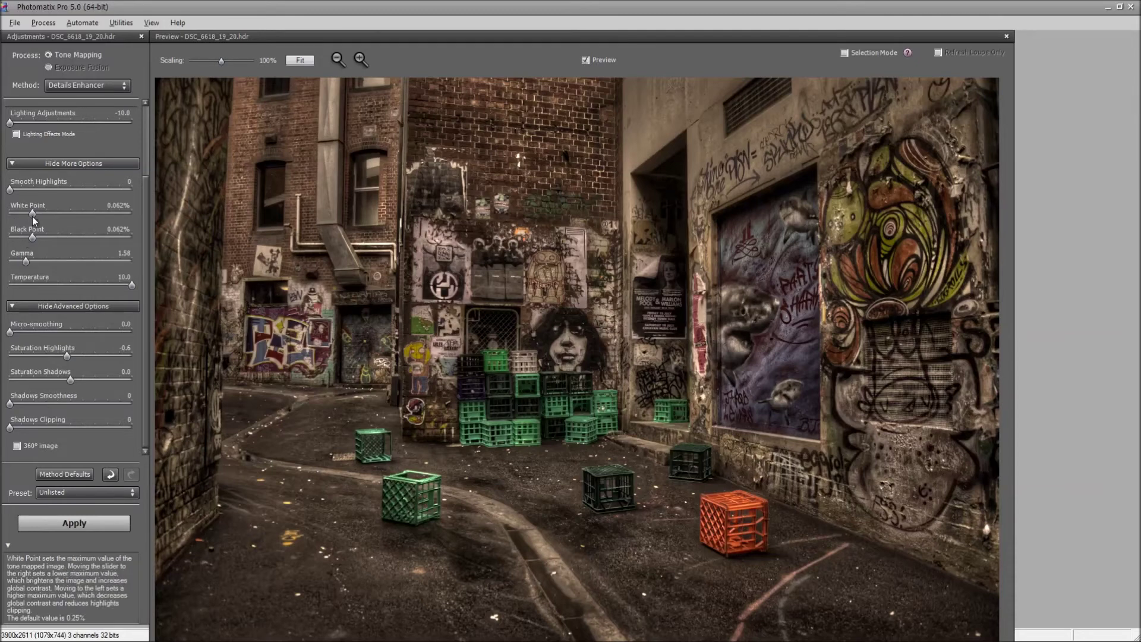
pyautogui.moveTo(34, 216); pyautogui.dragTo(113, 223)
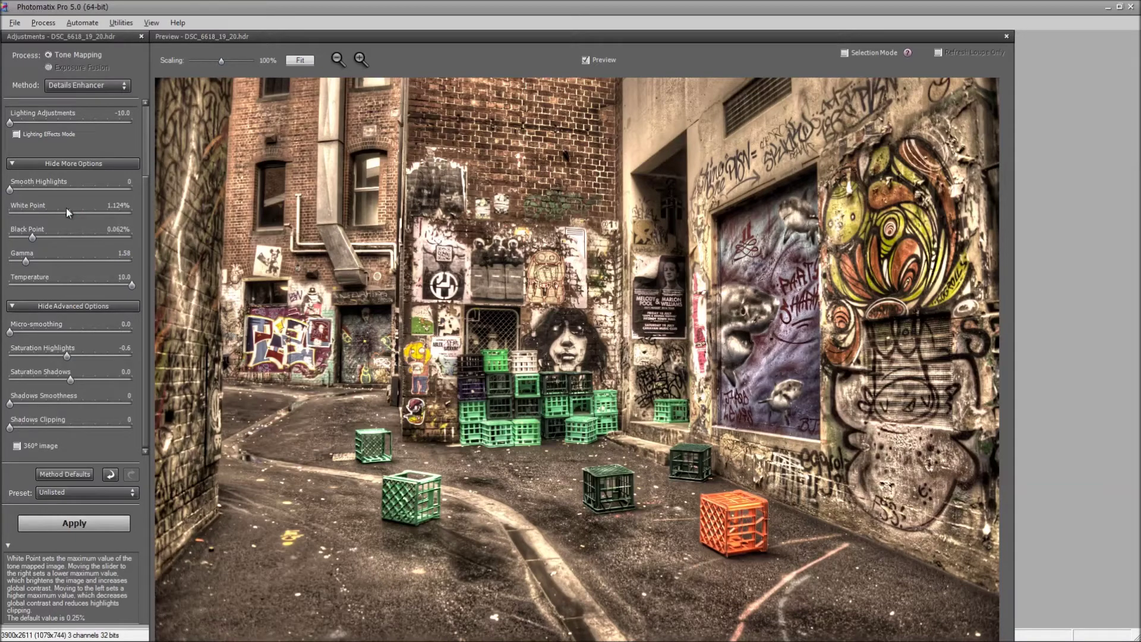
pyautogui.moveTo(66, 208); pyautogui.dragTo(1, 213)
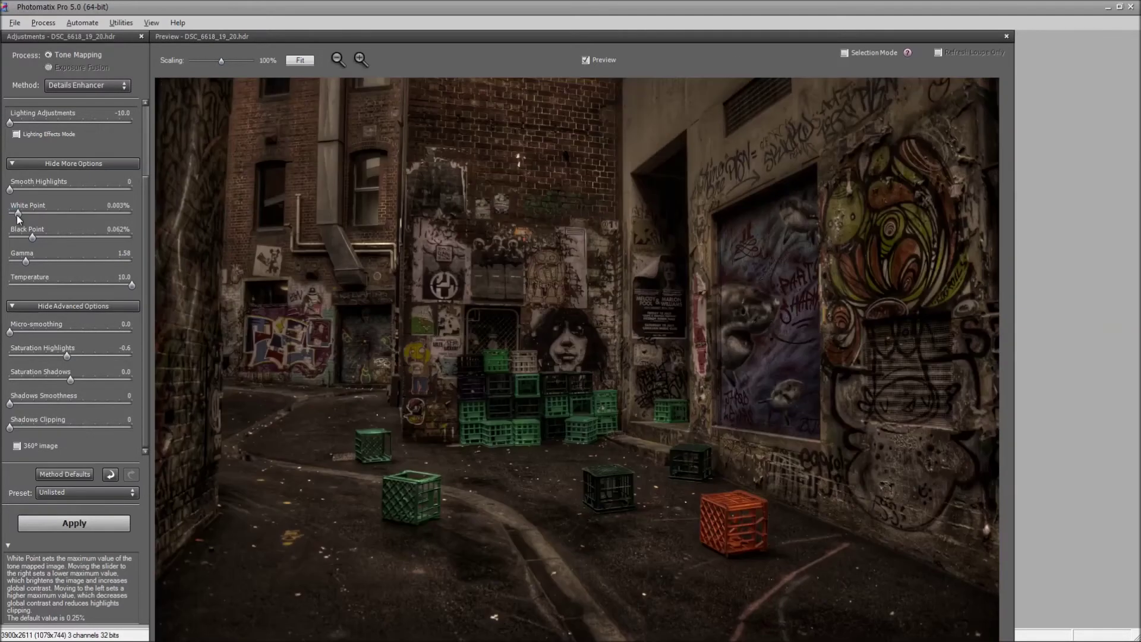
pyautogui.moveTo(16, 215); pyautogui.dragTo(29, 216)
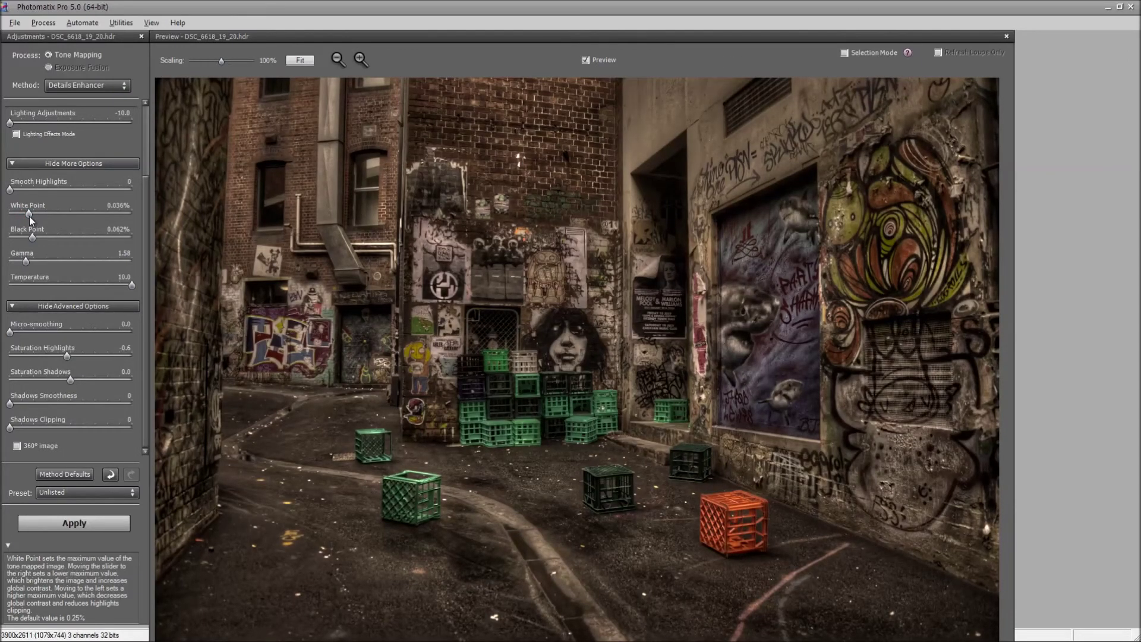
pyautogui.moveTo(27, 215); pyautogui.dragTo(22, 216)
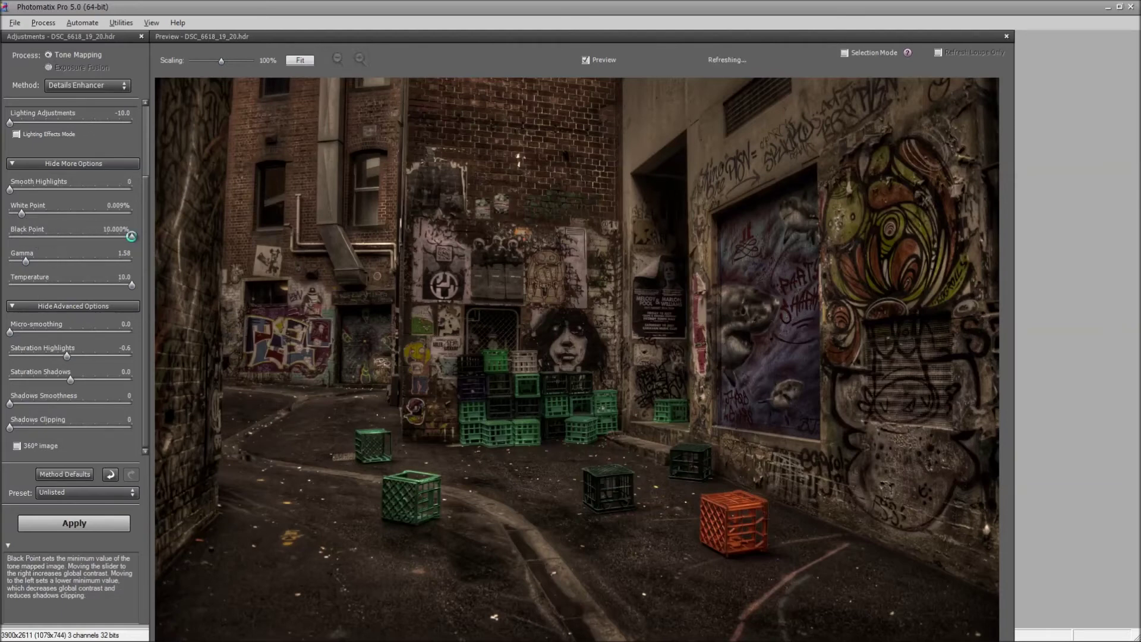
# - Set the Black Point to 0.003% and the Gamma to 1.52
pyautogui.moveTo(132, 237); pyautogui.dragTo(132, 237)
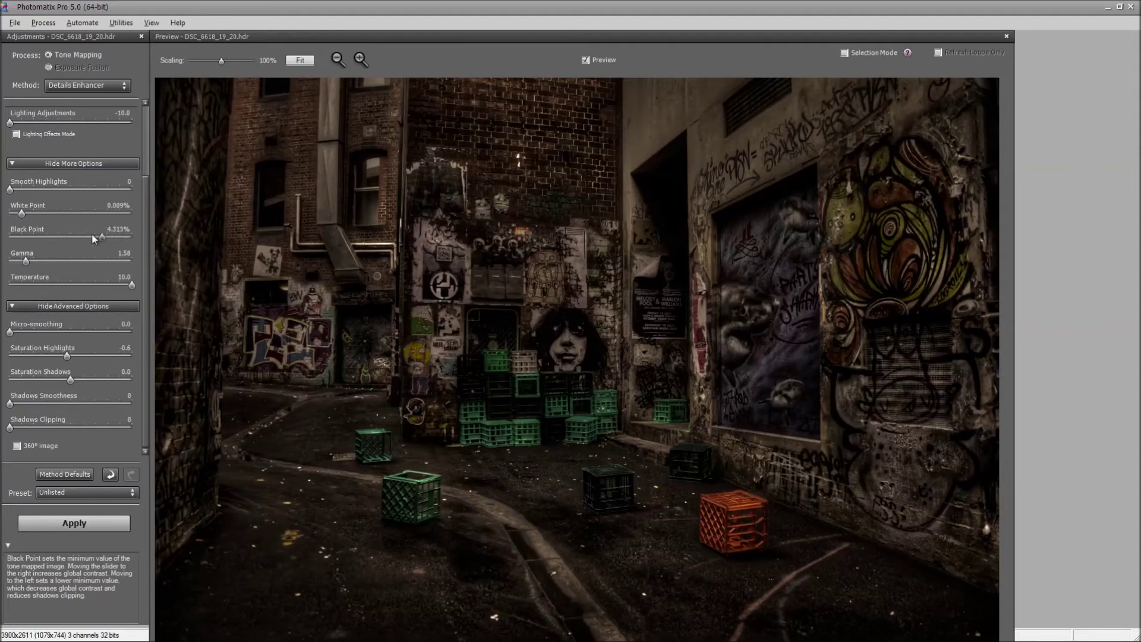
pyautogui.moveTo(34, 235); pyautogui.dragTo(21, 237)
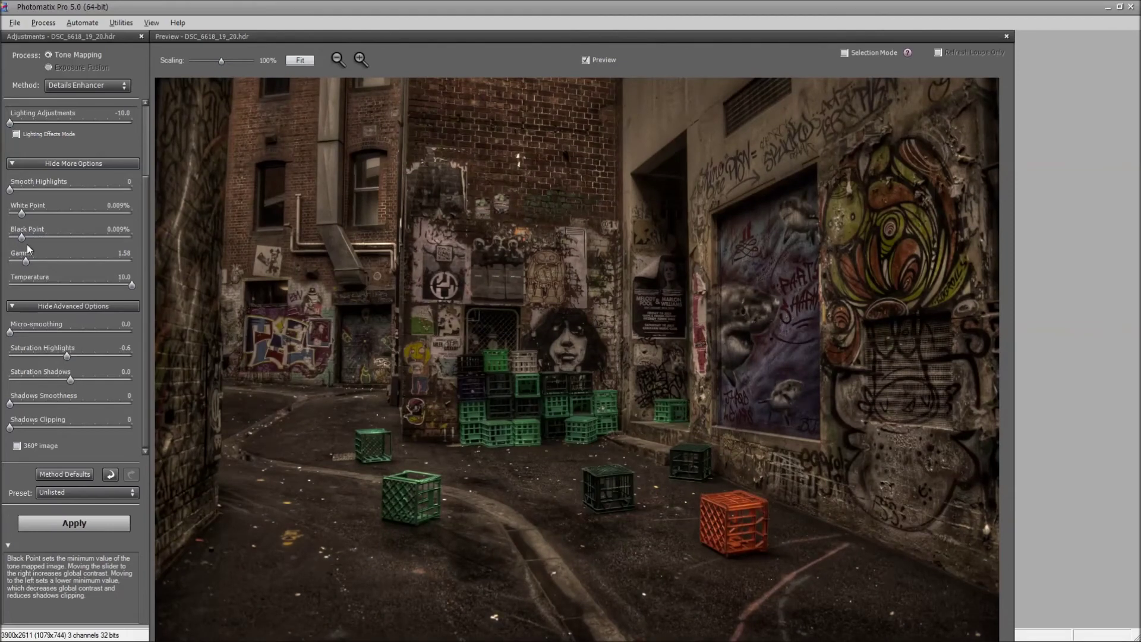
pyautogui.moveTo(20, 238); pyautogui.dragTo(17, 238)
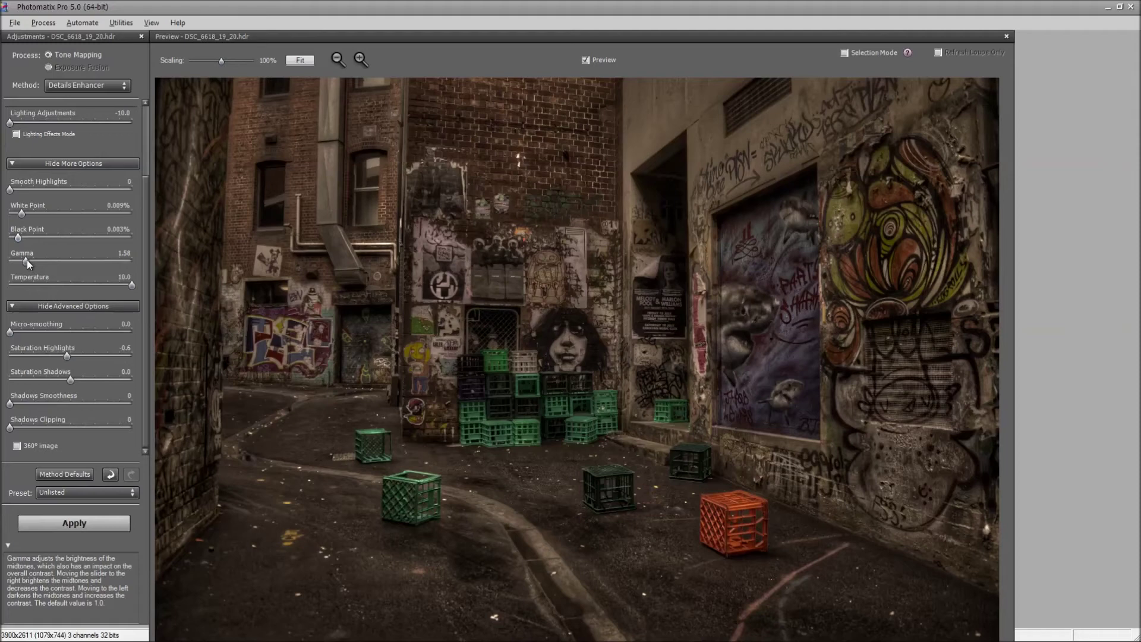
pyautogui.moveTo(48, 264)
pyautogui.mouseDown()
pyautogui.moveTo(71, 265)
pyautogui.moveTo(31, 261)
pyautogui.mouseUp()
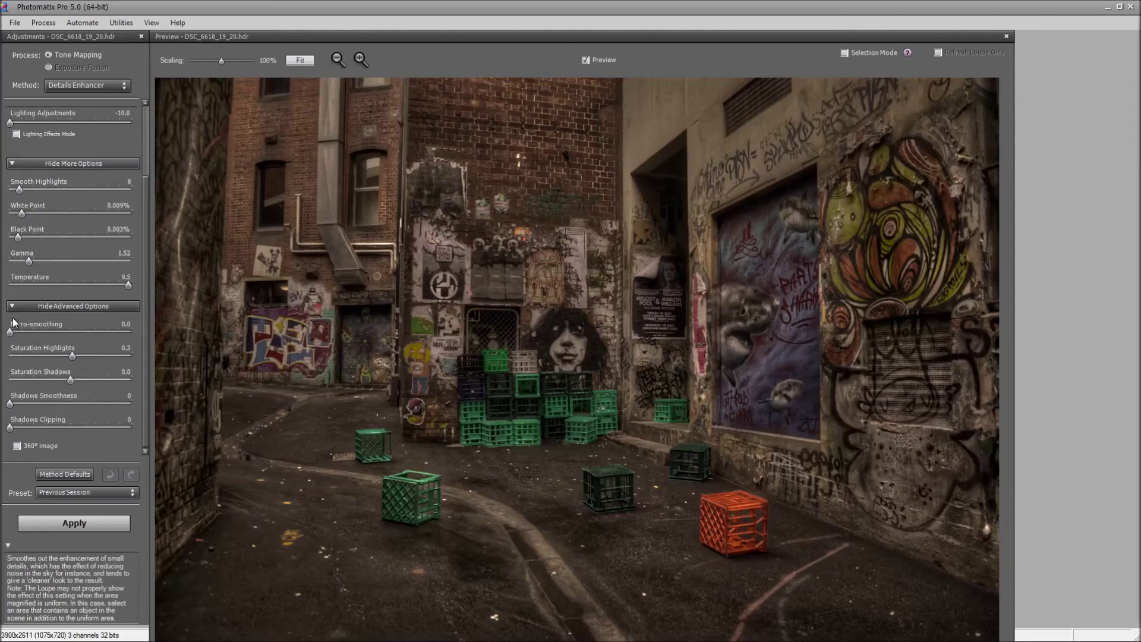
# - Try a higher Micro-smoothing, compare high and low Saturation Highlights, and set Saturation Highlights to 0.0
pyautogui.click(119, 335)
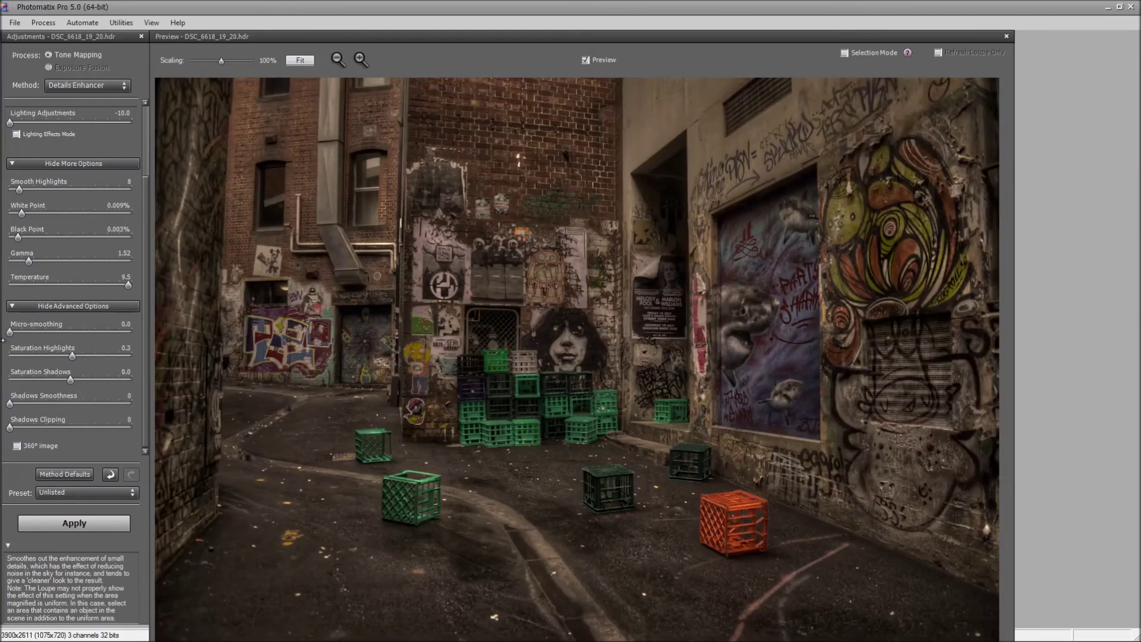
pyautogui.moveTo(76, 355); pyautogui.dragTo(71, 355)
pyautogui.click(120, 355)
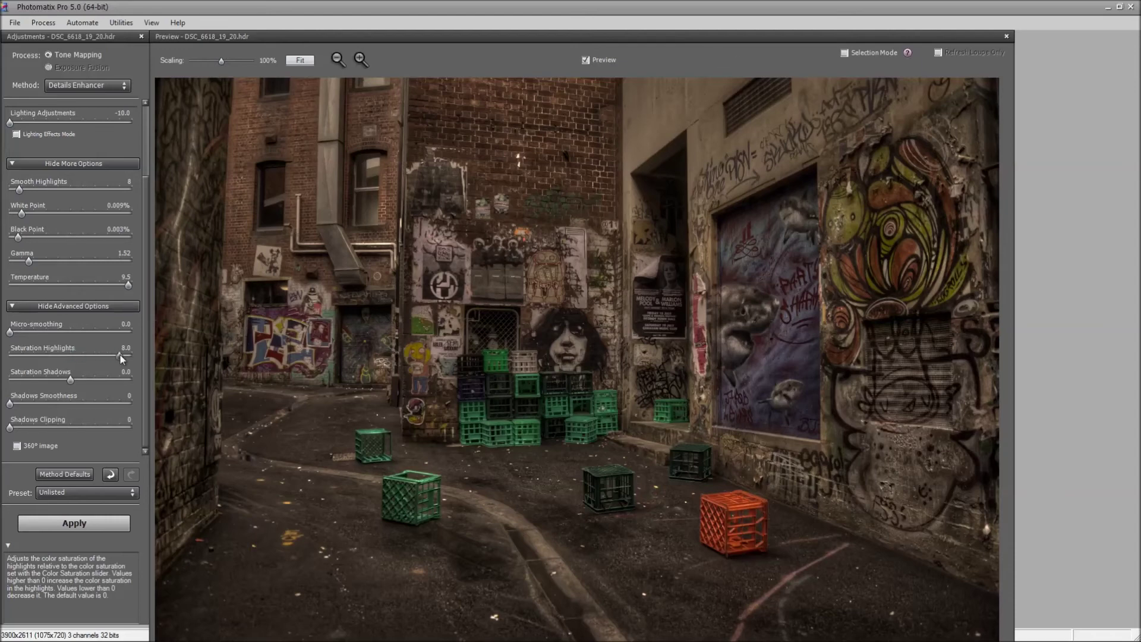
pyautogui.moveTo(11, 358); pyautogui.dragTo(7, 357)
pyautogui.click(63, 356)
pyautogui.moveTo(65, 356); pyautogui.dragTo(71, 356)
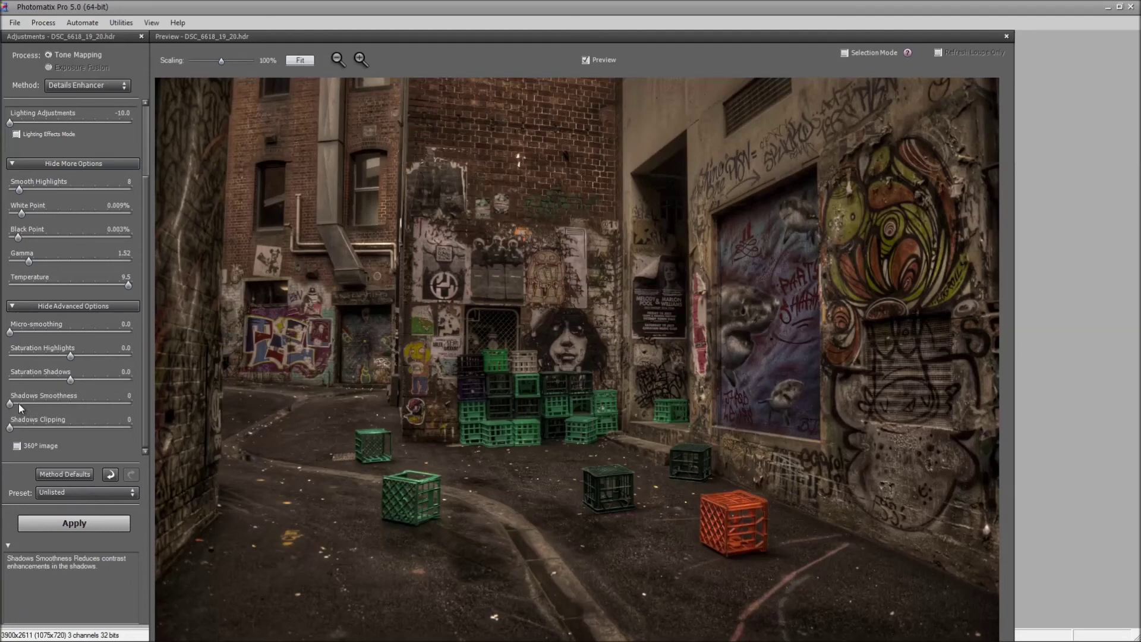
# - Try a high Shadows Smoothness value and view the list of available presets
pyautogui.moveTo(9, 406); pyautogui.dragTo(100, 409)
pyautogui.click(100, 497)
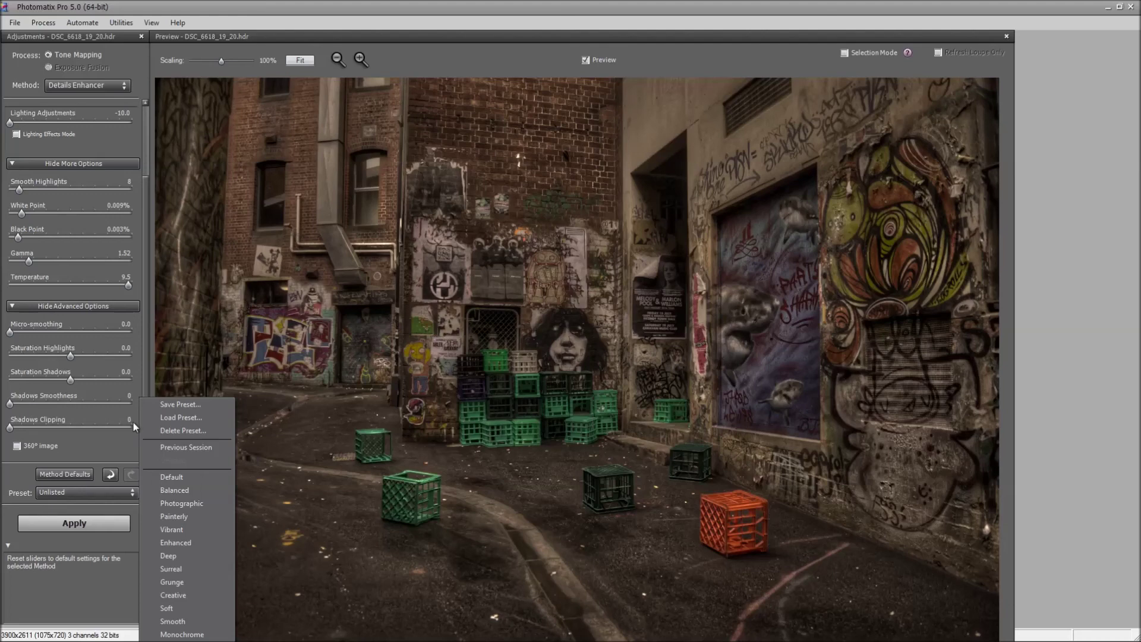
pyautogui.click(142, 258)
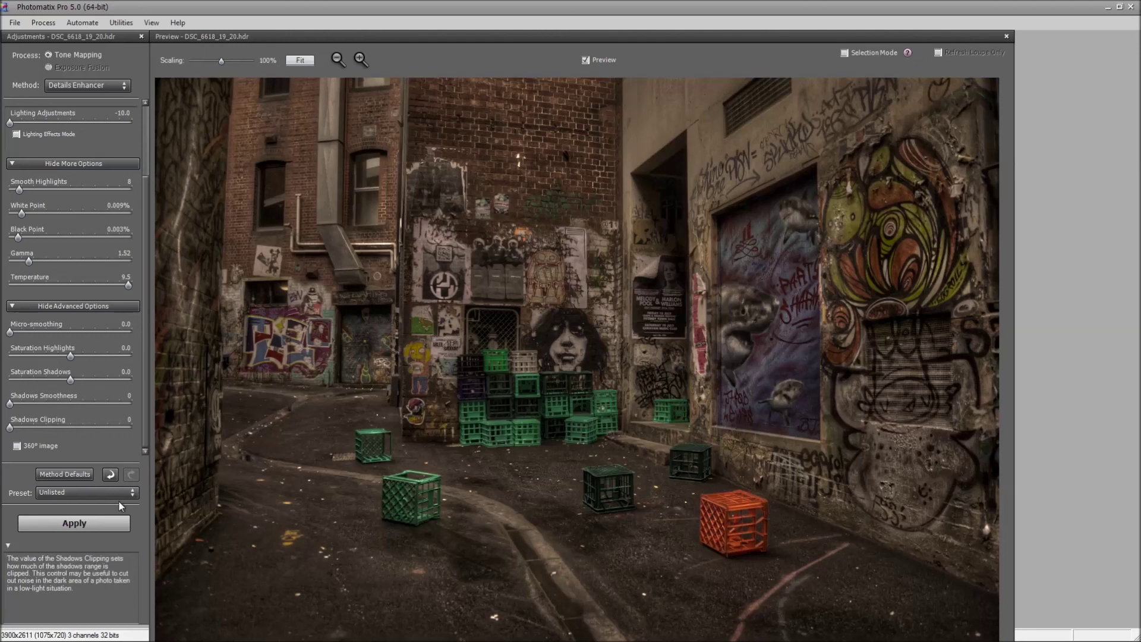
# - Apply the tone mapping and save the result as DSC_6618_19_20_tonemapped.tif in TIFF 16-bit format, replacing any existing file
pyautogui.click(61, 522)
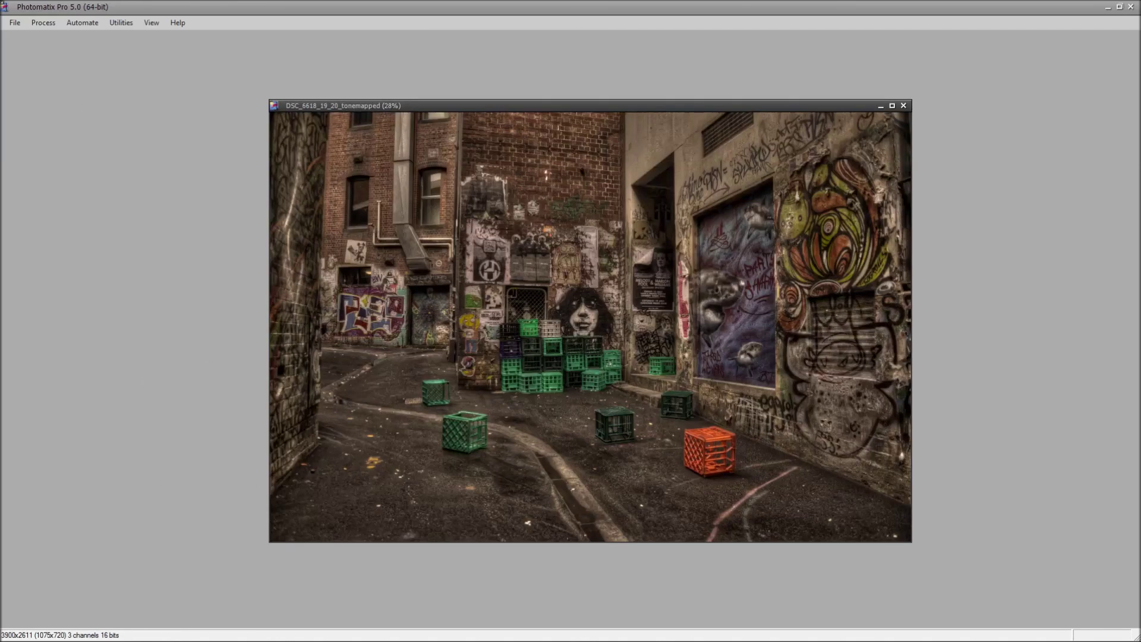
pyautogui.click(15, 23)
pyautogui.click(49, 110)
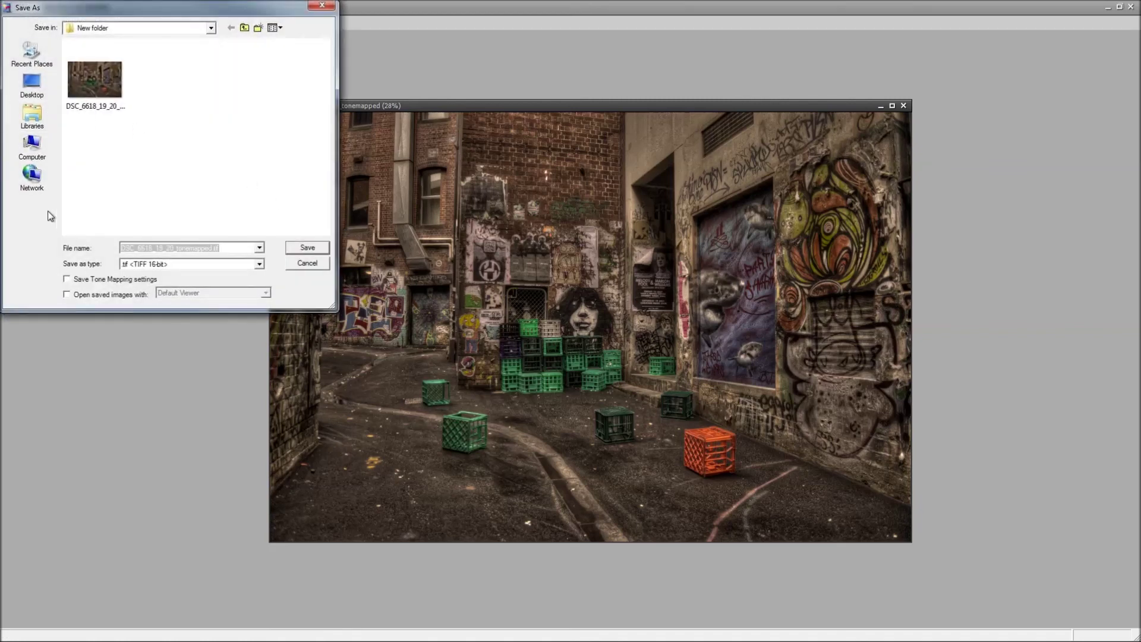
pyautogui.click(185, 265)
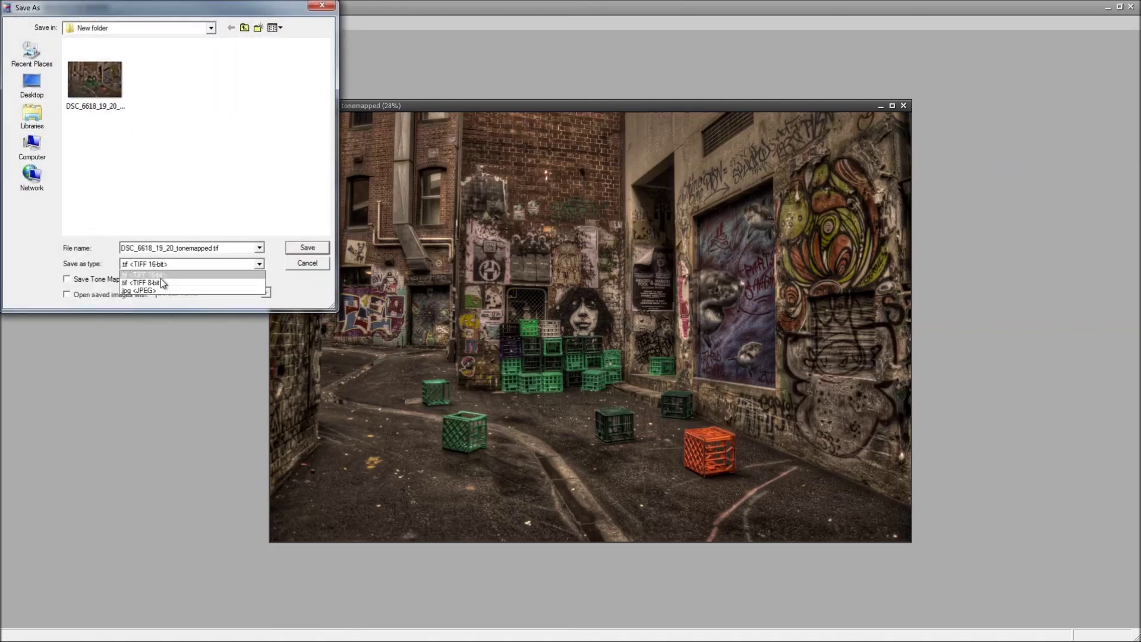
pyautogui.click(161, 277)
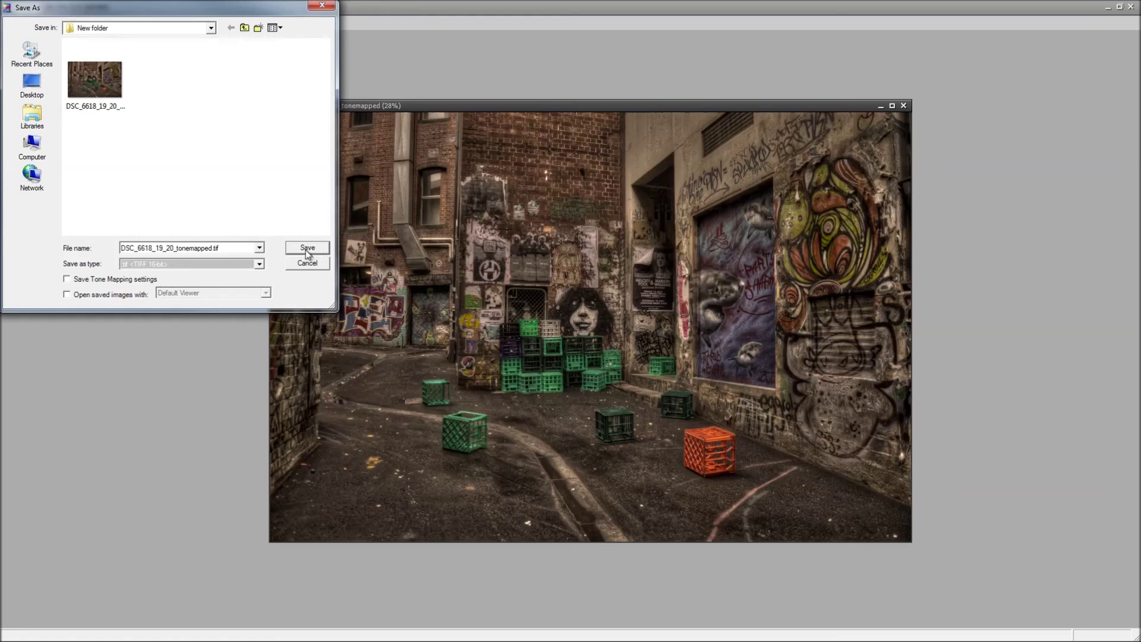
pyautogui.click(305, 248)
pyautogui.click(604, 329)
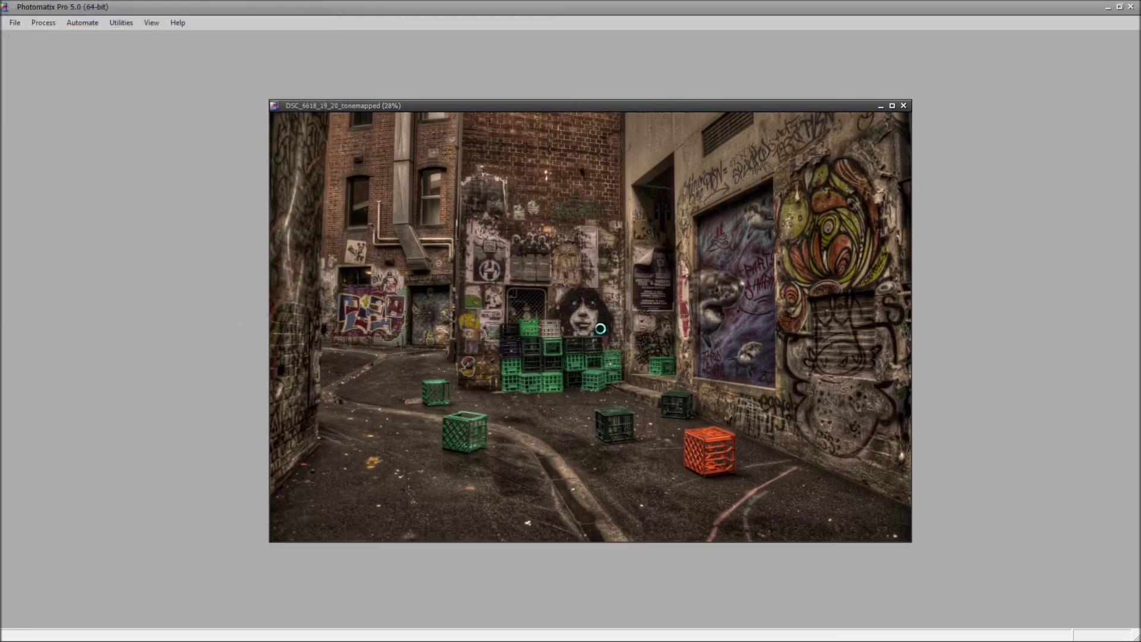